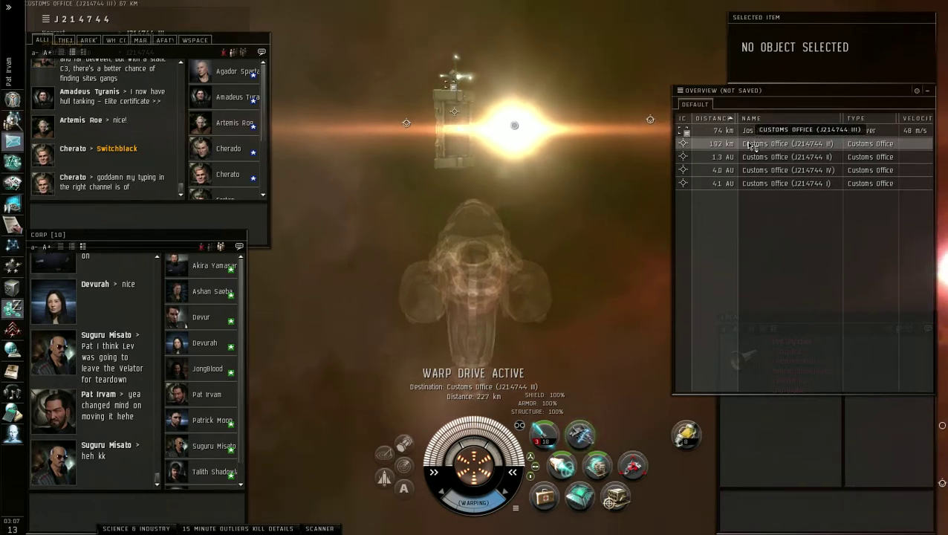
Step: Select the Bestower hauler in the Overview on arriving at Customs Office (J214744 III)
click(752, 131)
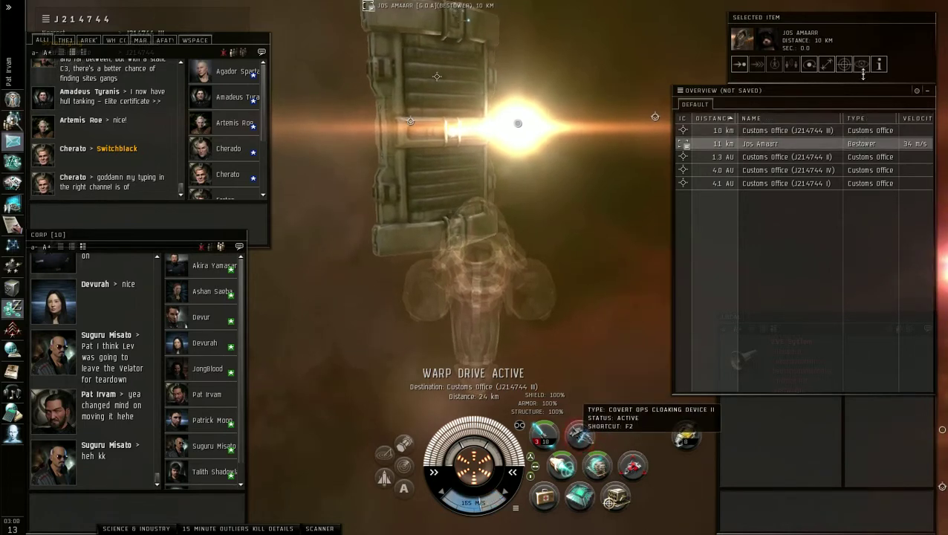
Step: Target the Bestower, decloak, approach it and speed up with the afterburner
click(845, 67)
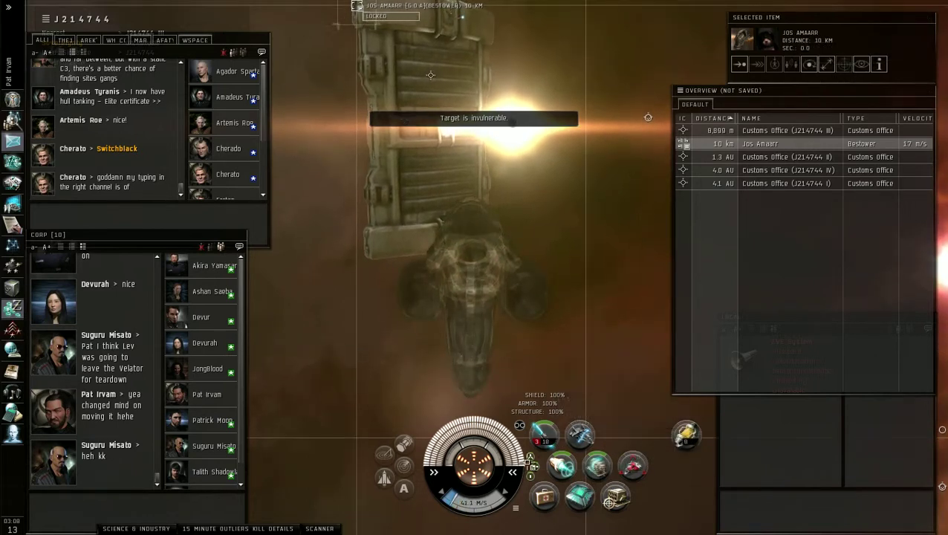
key(F2)
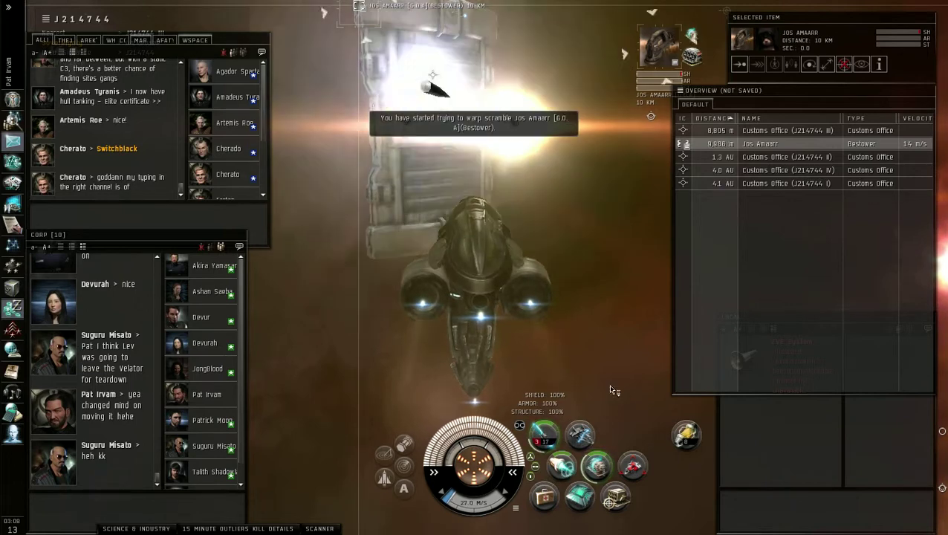
click(739, 64)
key(F1)
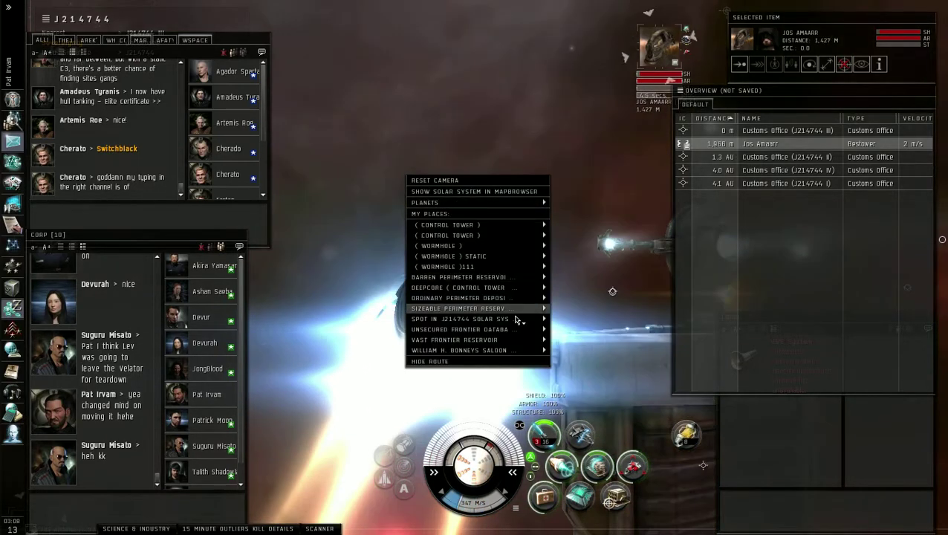
mouse_move(460, 318)
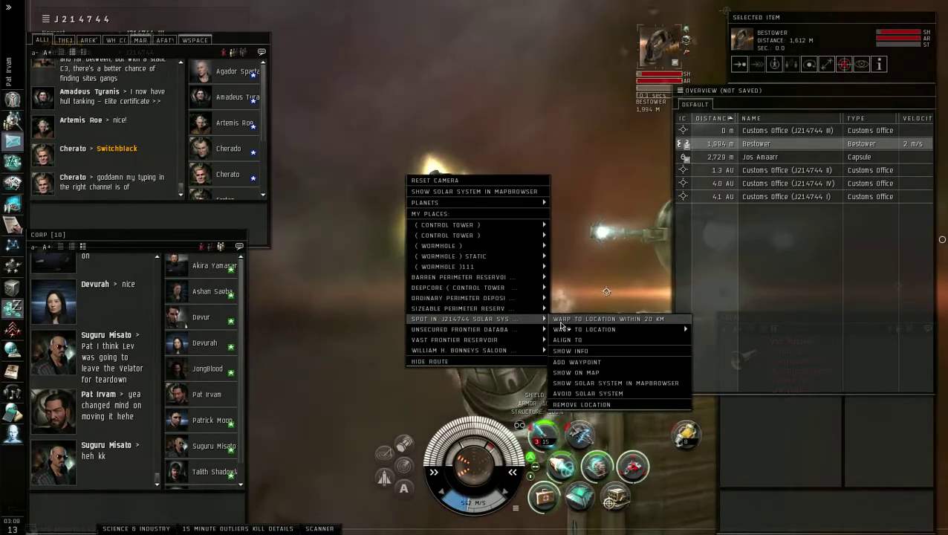
Step: Select and try to lock the escaping capsule, then loot all cargo from the Bestower wreck
click(768, 157)
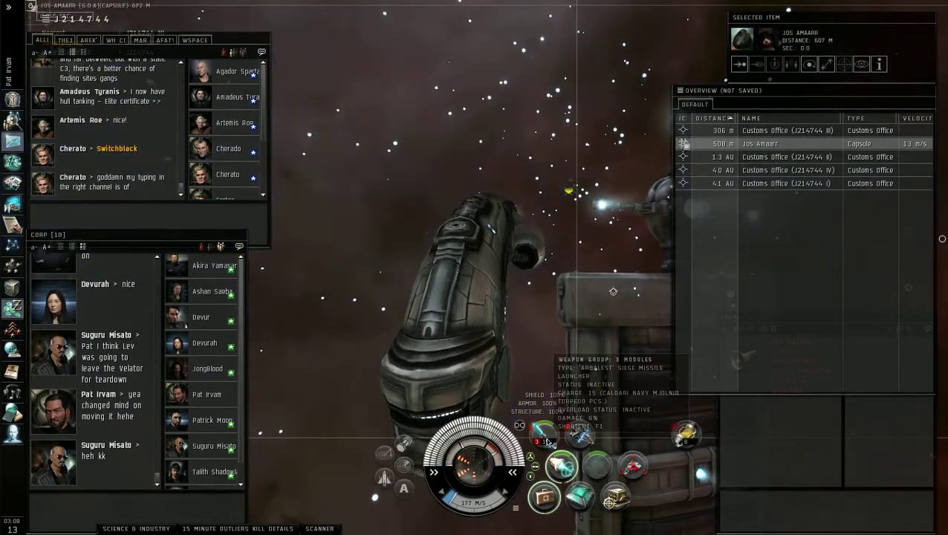
click(548, 438)
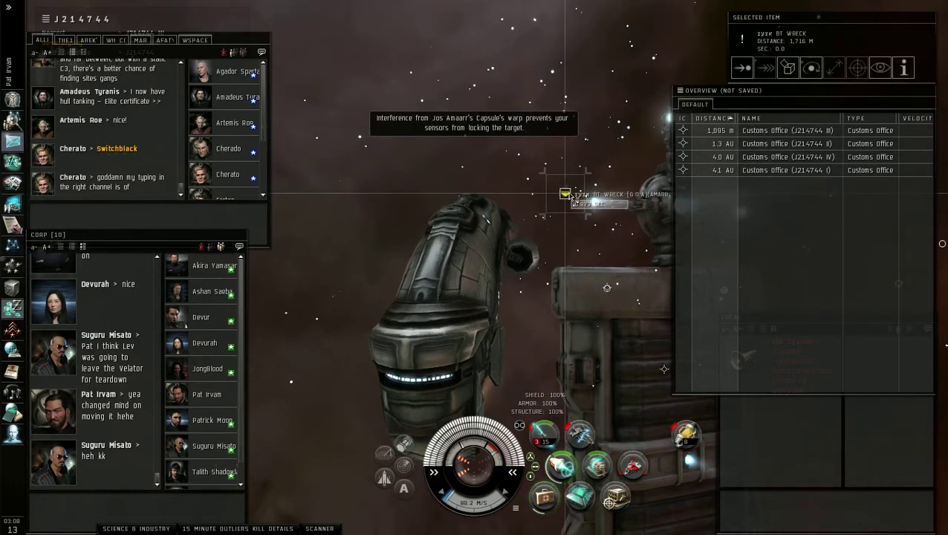
click(787, 68)
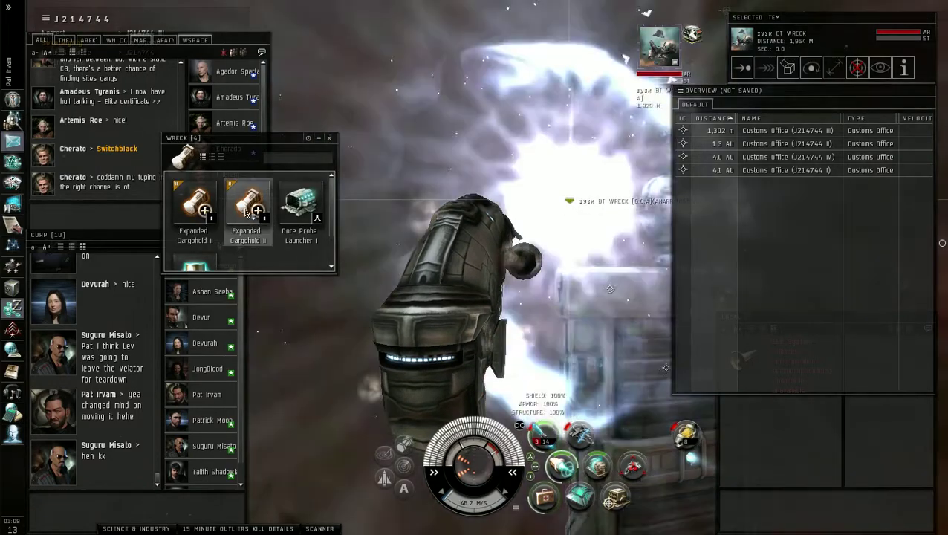
click(195, 265)
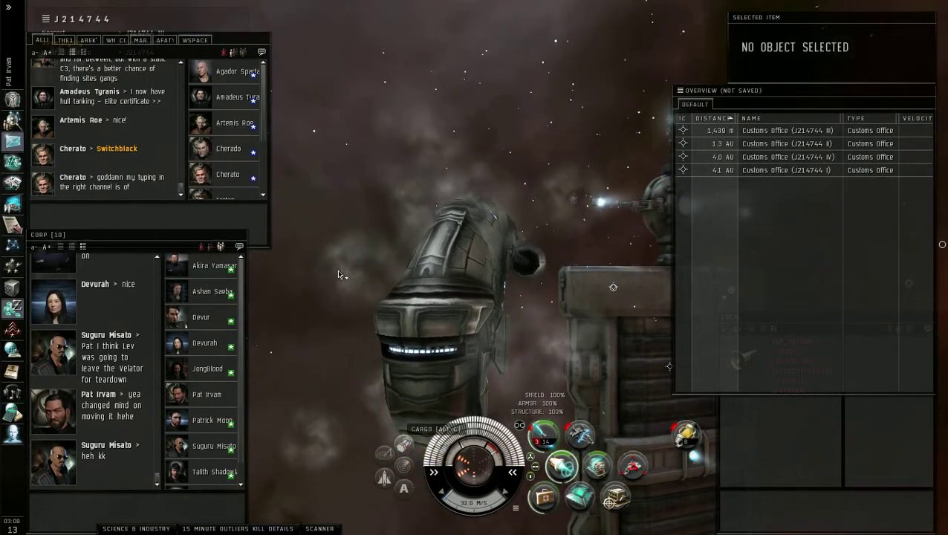
Step: Warp to within 20 km of the saved spot in the J214744 solar system
right_click(329, 203)
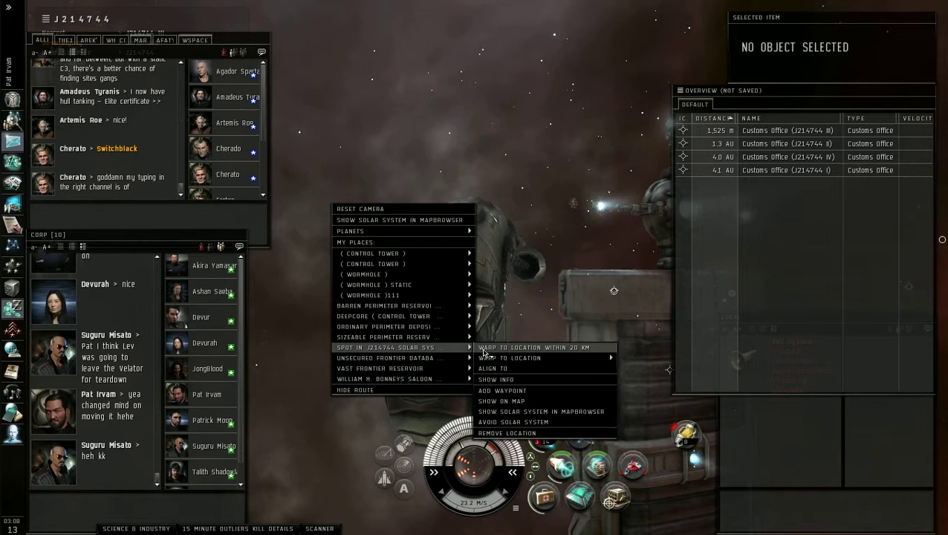
click(487, 355)
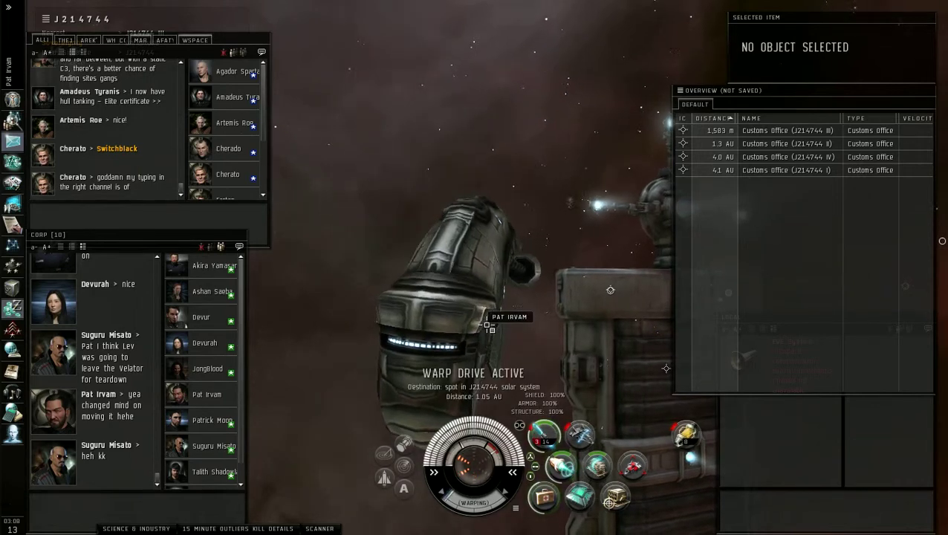